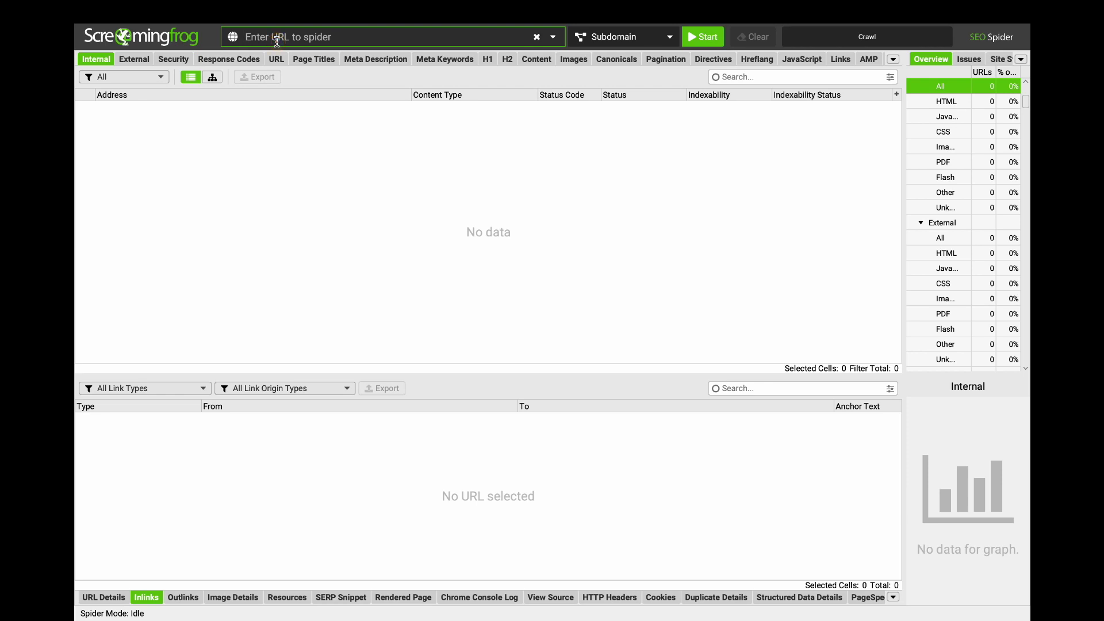
pyautogui.write('ww.')
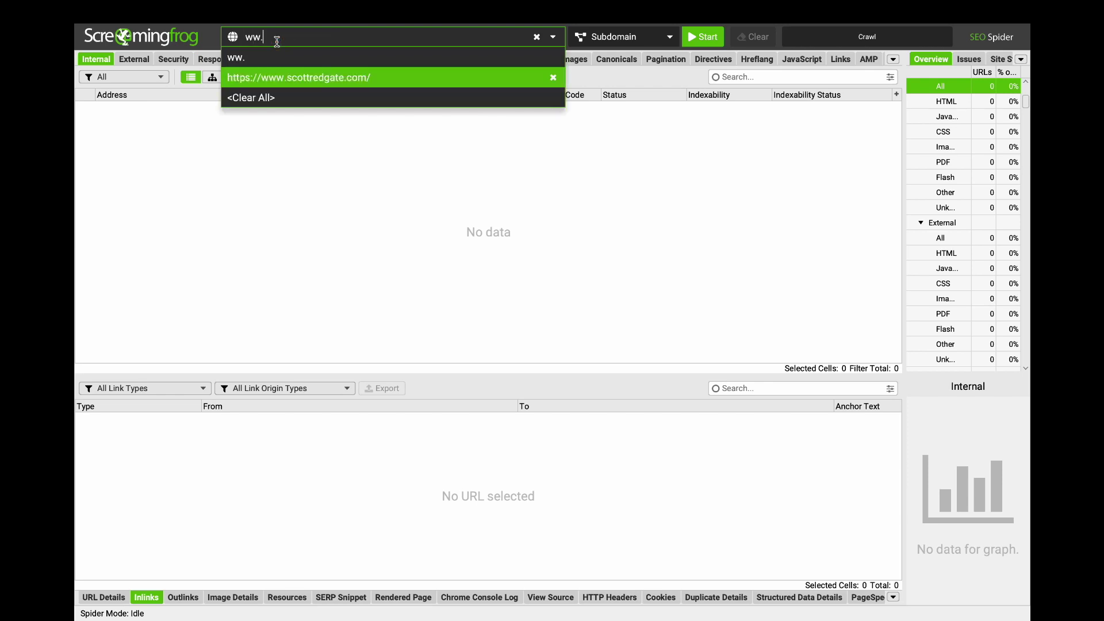
pyautogui.click(270, 73)
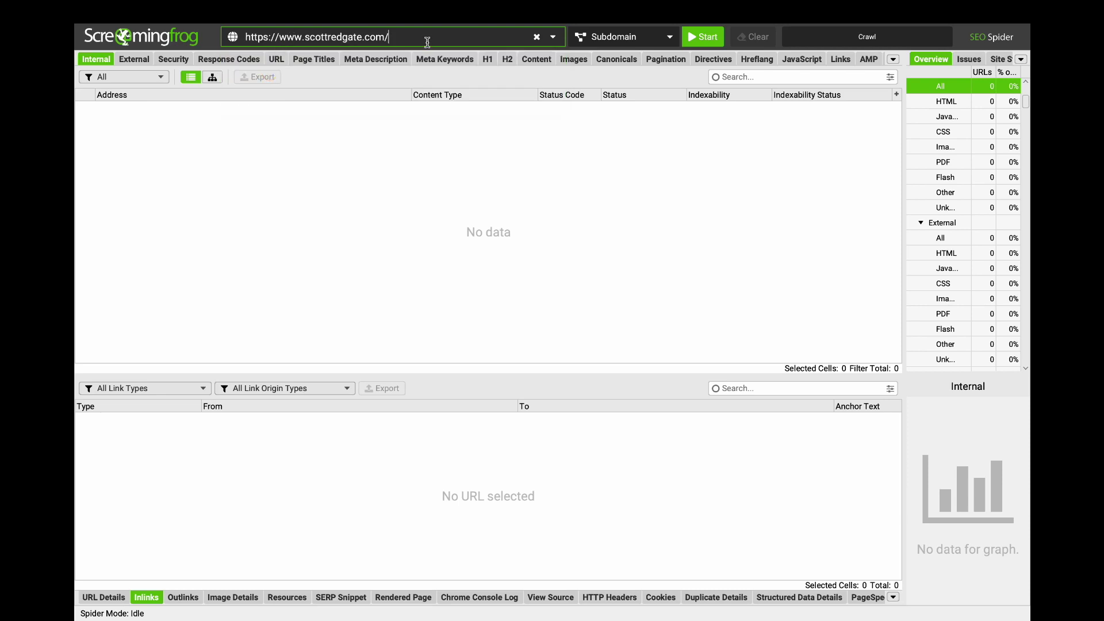
pyautogui.click(693, 39)
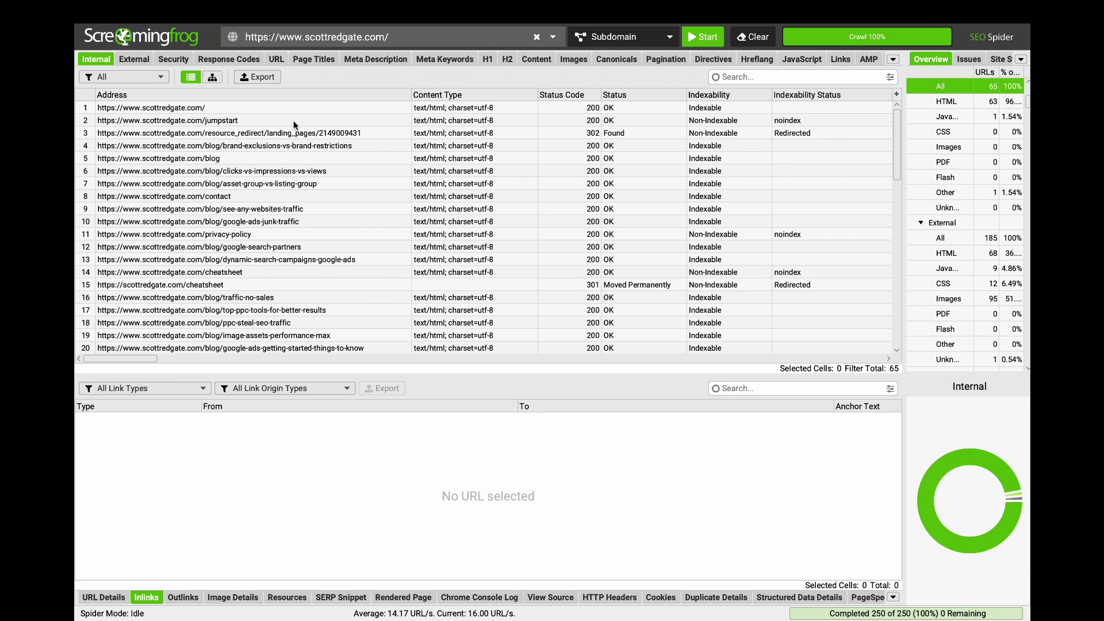
# Sort the crawled internal URLs by address in ascending order and look through the list
pyautogui.click(252, 95)
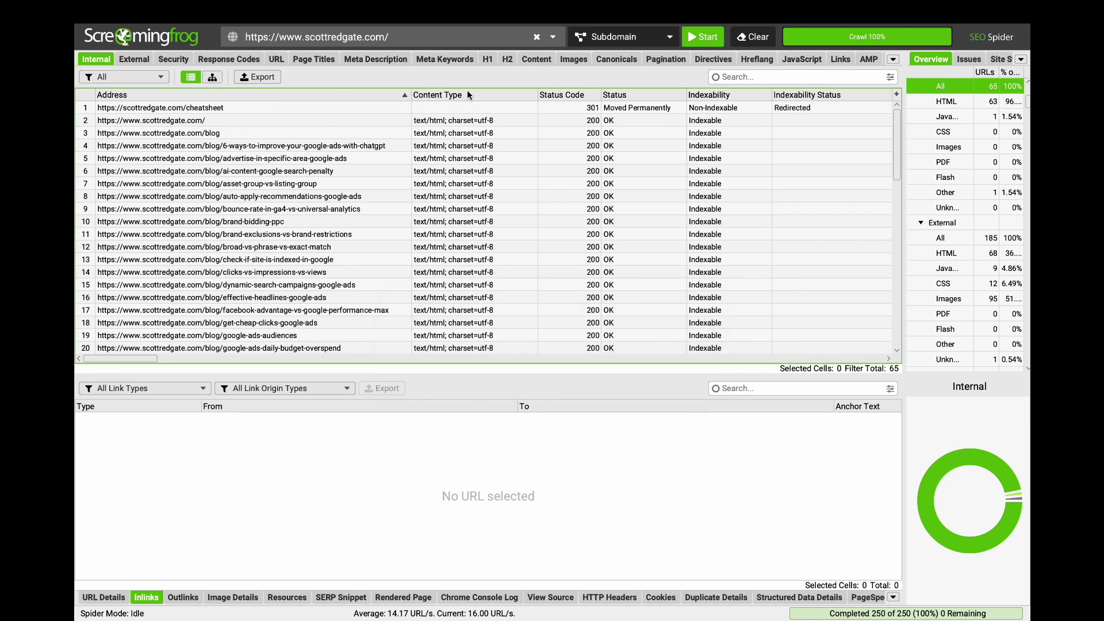
pyautogui.moveTo(895, 126); pyautogui.dragTo(869, 105)
pyautogui.moveTo(136, 358); pyautogui.dragTo(104, 349)
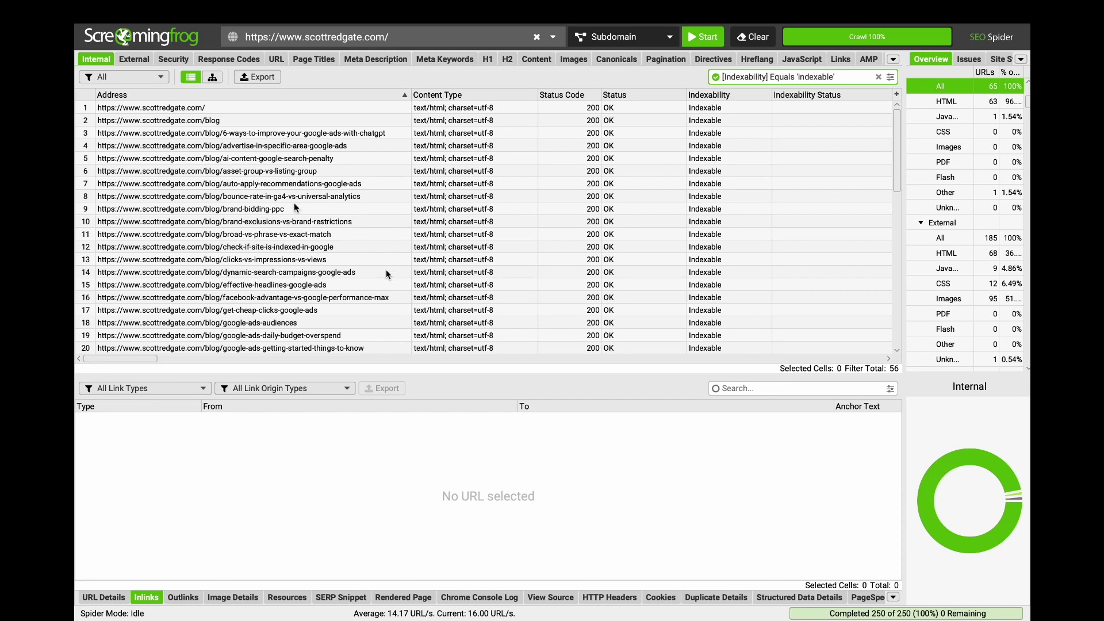
# Show the content data for the indexable pages and sort it by word count, highest first
pyautogui.click(541, 60)
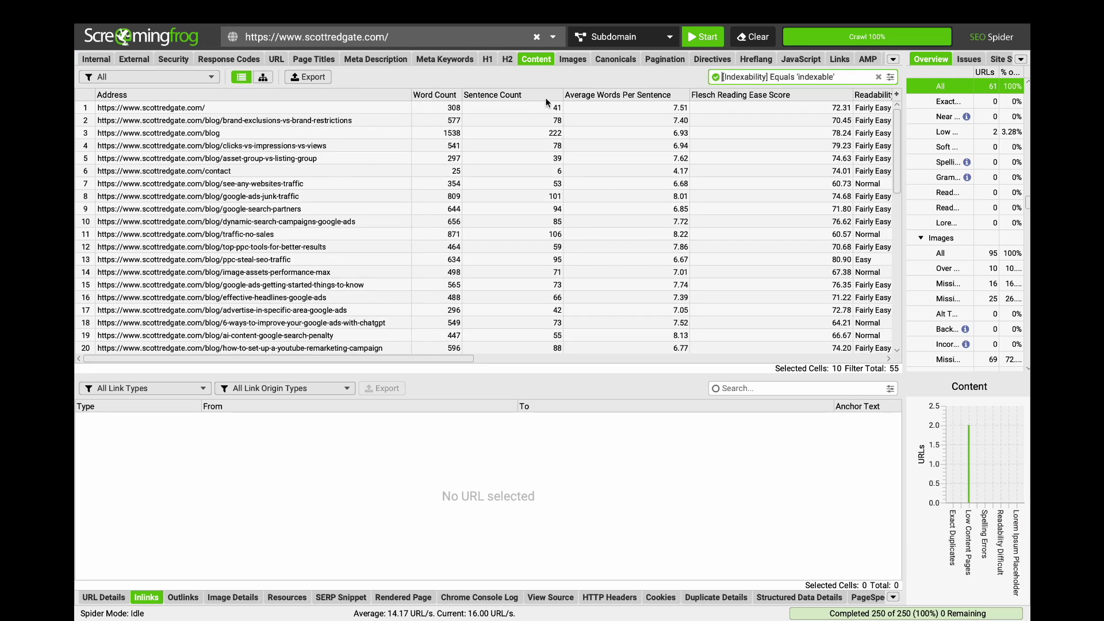
pyautogui.moveTo(412, 357); pyautogui.dragTo(244, 120)
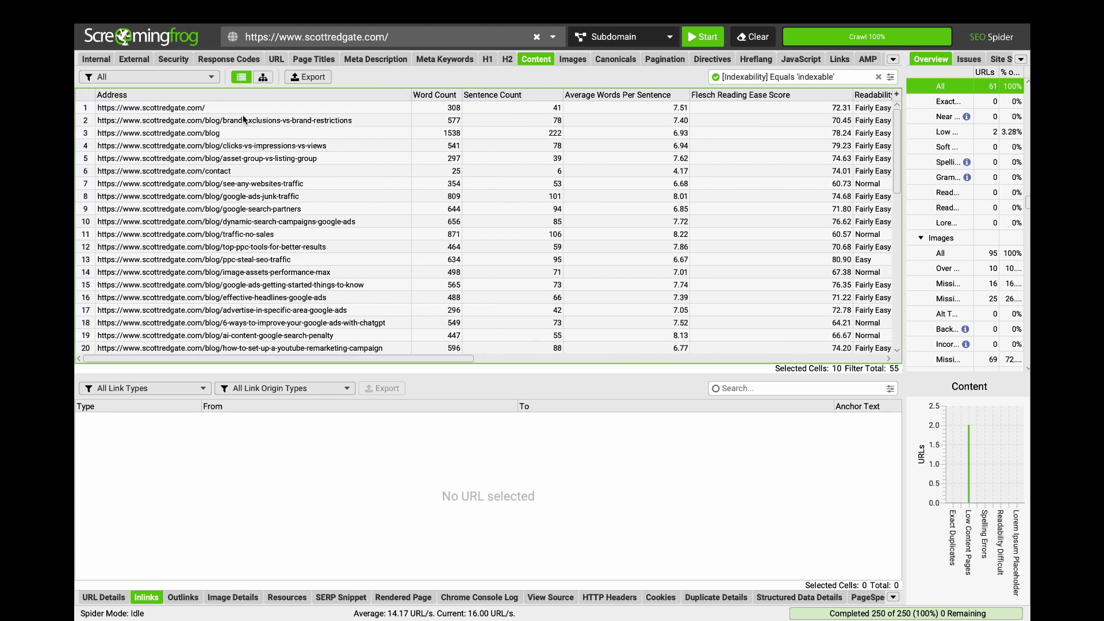
pyautogui.click(443, 98)
pyautogui.click(439, 95)
pyautogui.moveTo(475, 96); pyautogui.dragTo(482, 95)
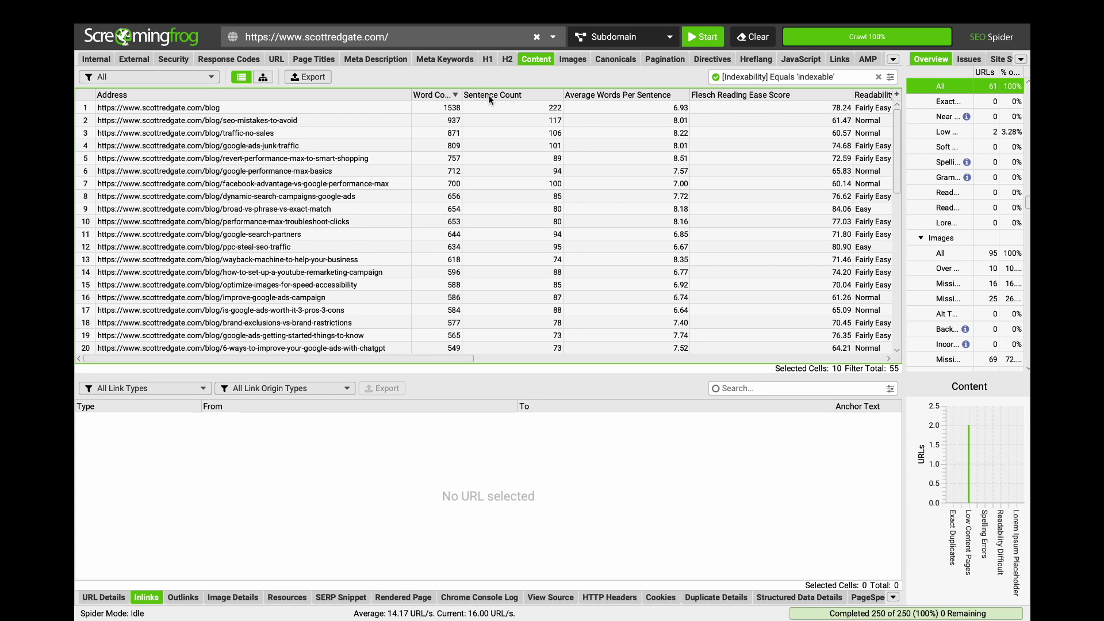
# Sort the content list by sentence count, lowest first, and review the pages with little text
pyautogui.click(491, 98)
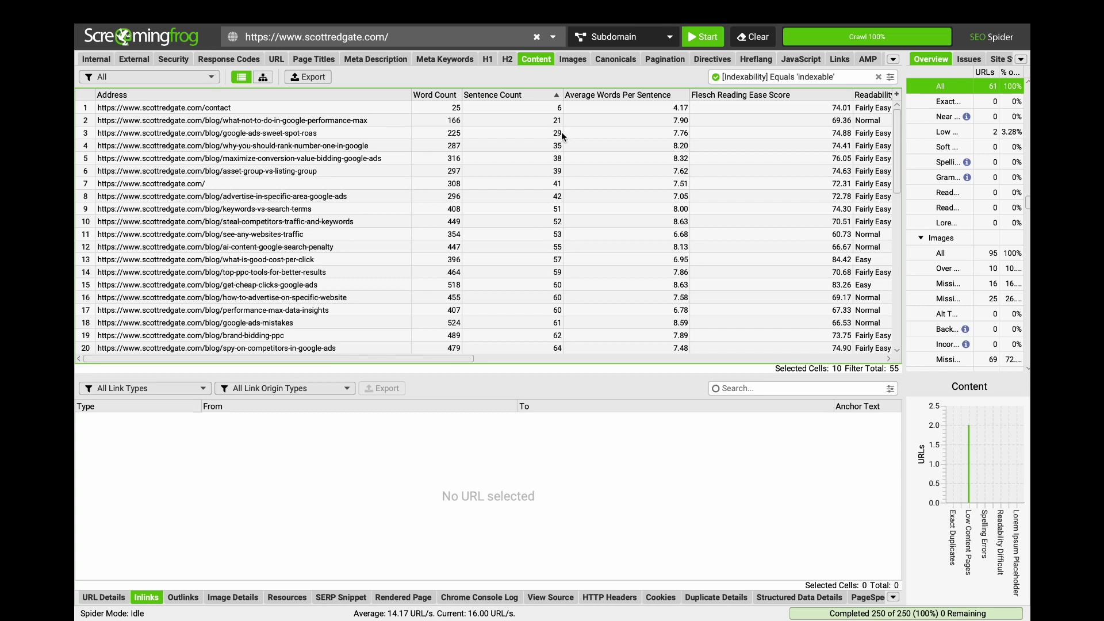
pyautogui.scroll(-4, 563, 228)
pyautogui.scroll(-7, 563, 228)
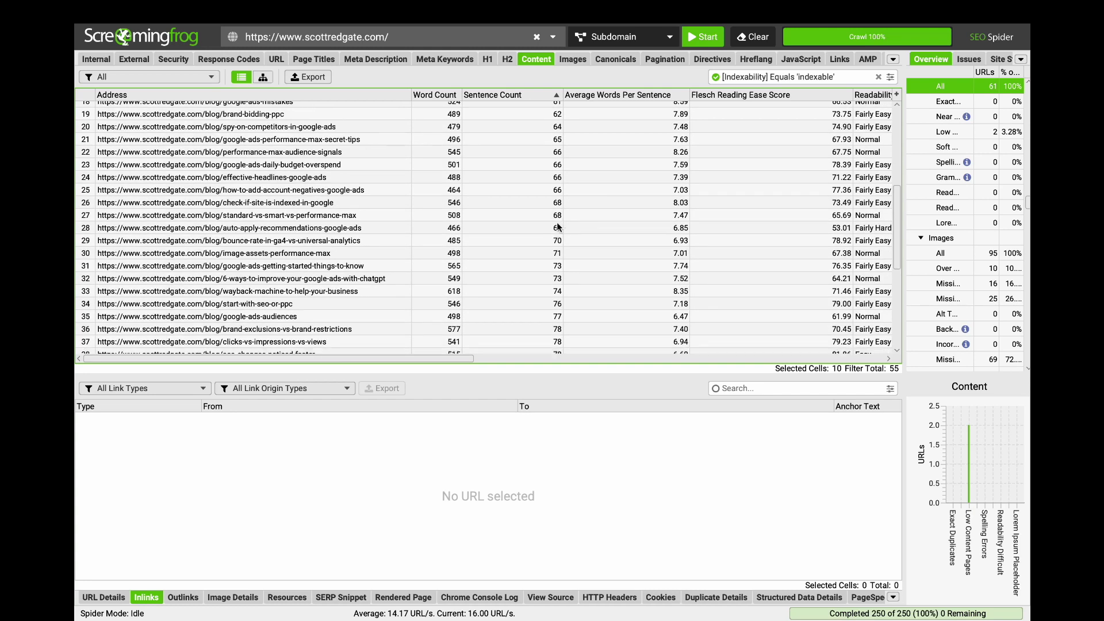
pyautogui.scroll(-1, 563, 239)
pyautogui.scroll(12, 549, 249)
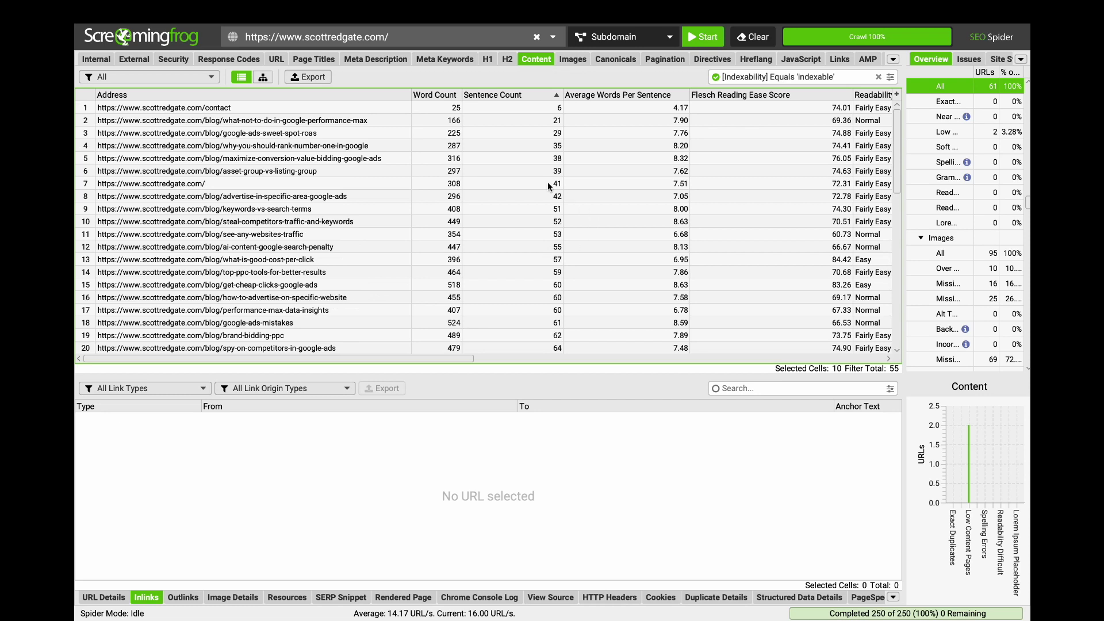
# Select the five thin blog posts from what-not-to-do-in-google-performance-max through asset-group-vs-listing-group, and compare them with the remaining pages
pyautogui.click(276, 121)
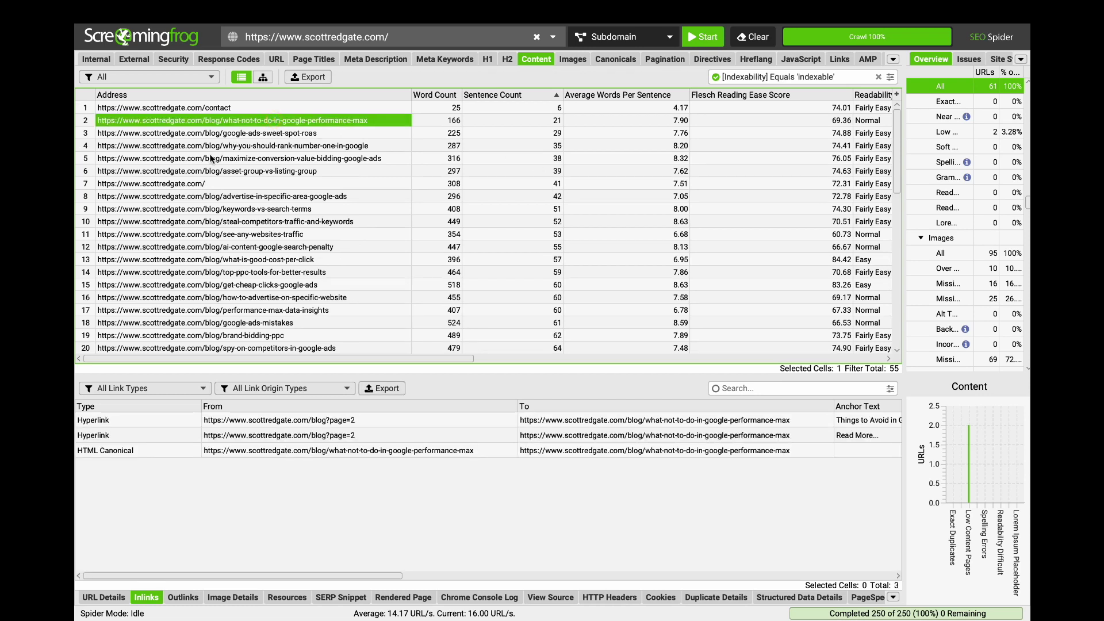
pyautogui.keyDown('shift'); pyautogui.click(193, 170); pyautogui.keyUp('shift')
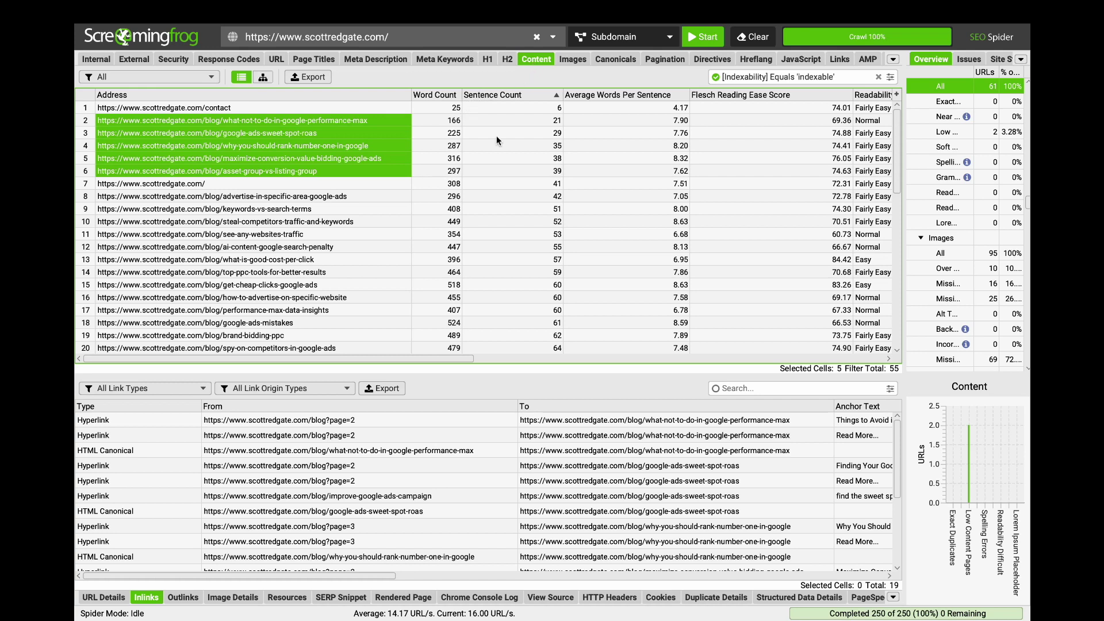
pyautogui.scroll(-4, 563, 244)
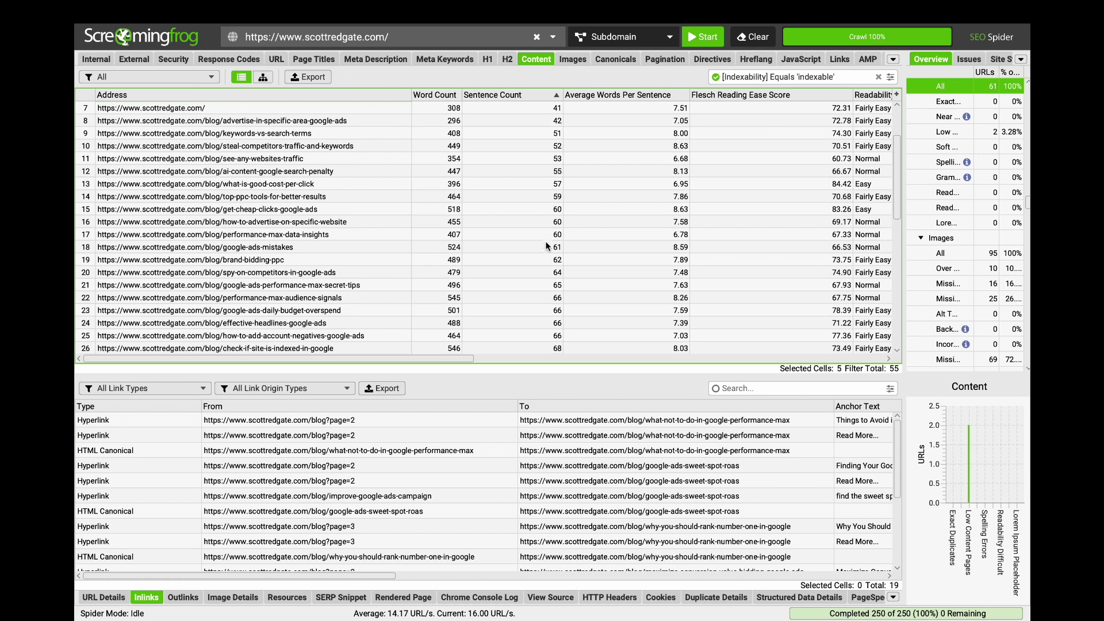
pyautogui.scroll(-3, 543, 236)
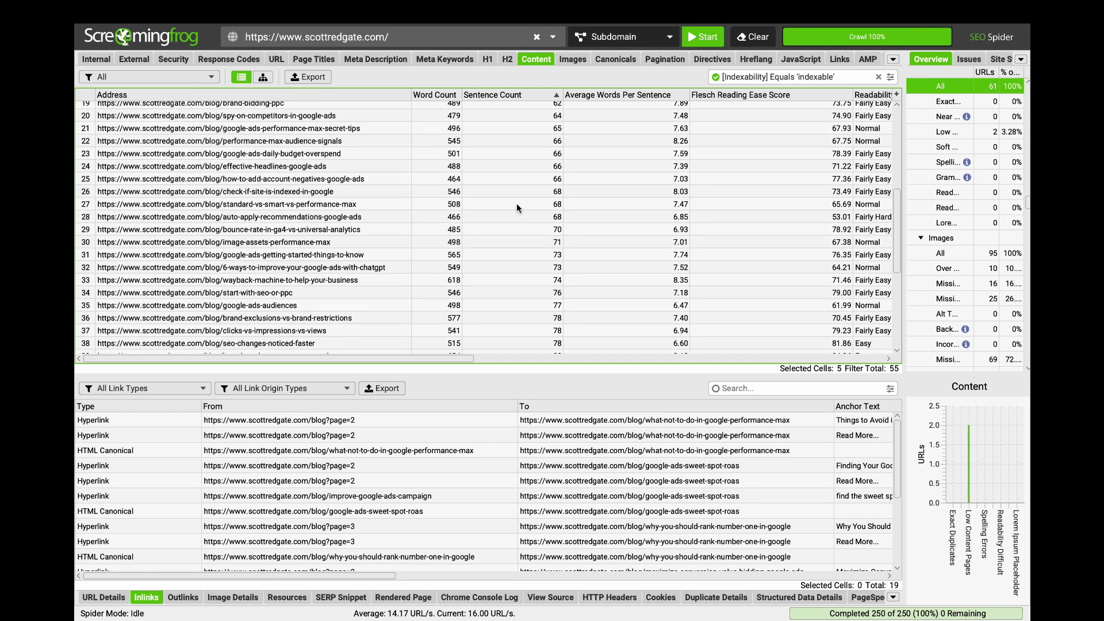
pyautogui.scroll(7, 505, 201)
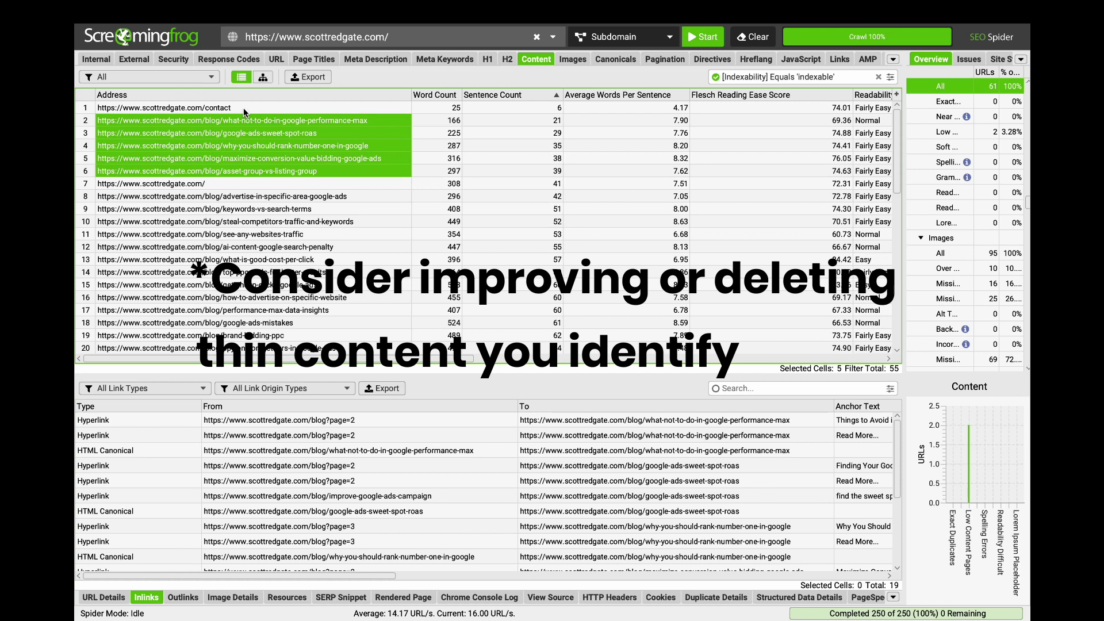
# Show the link data for the indexable pages, sort it by inlinks, highest first, and review the list
pyautogui.click(839, 61)
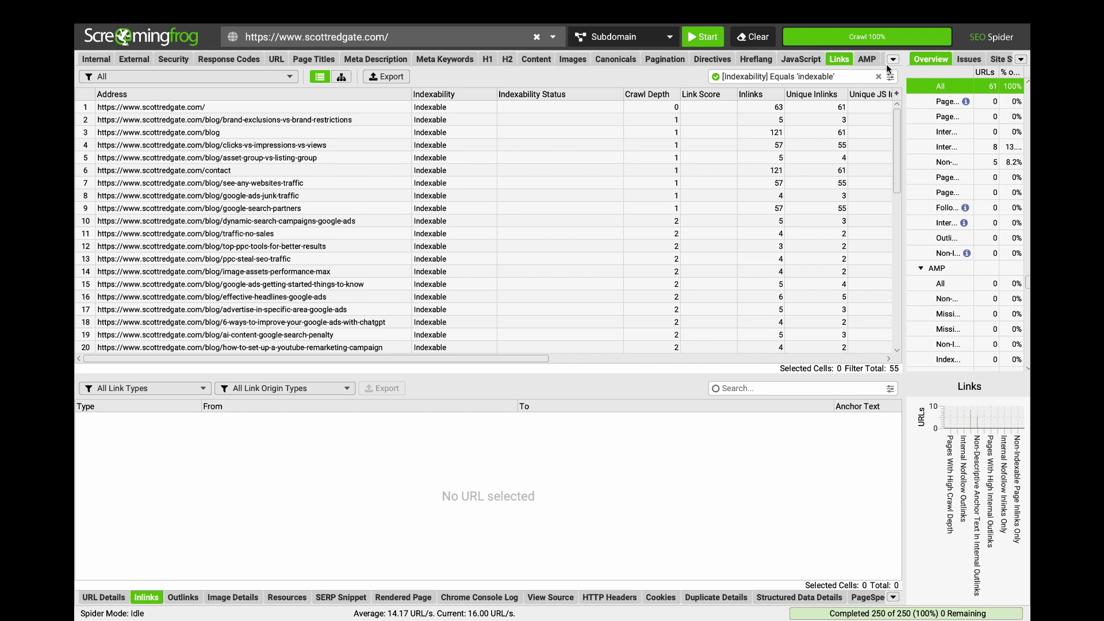
pyautogui.click(760, 94)
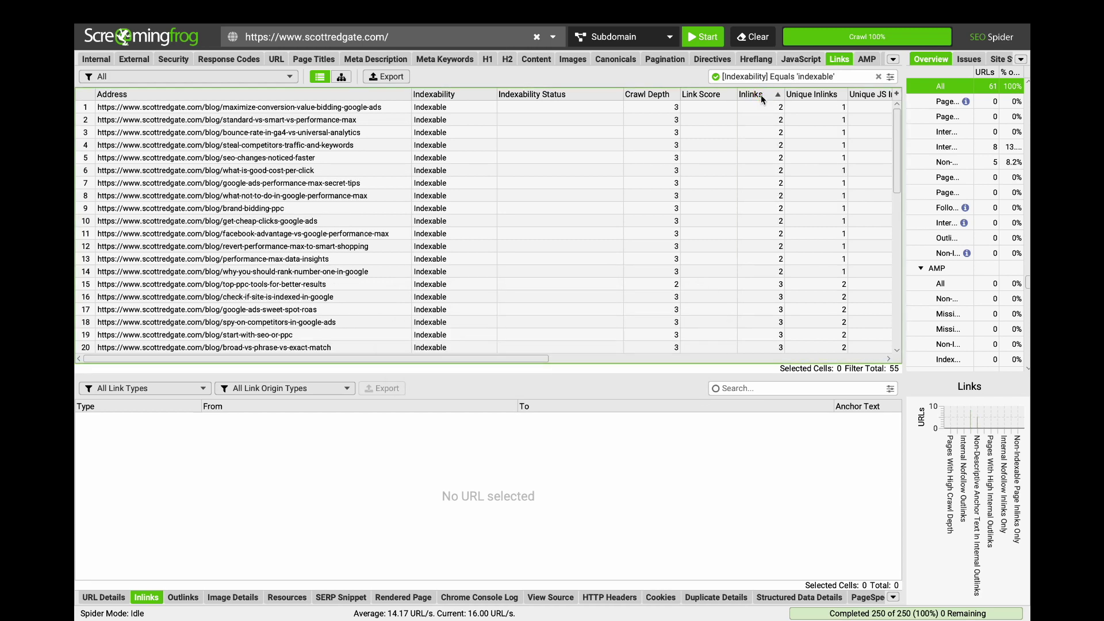
pyautogui.click(760, 94)
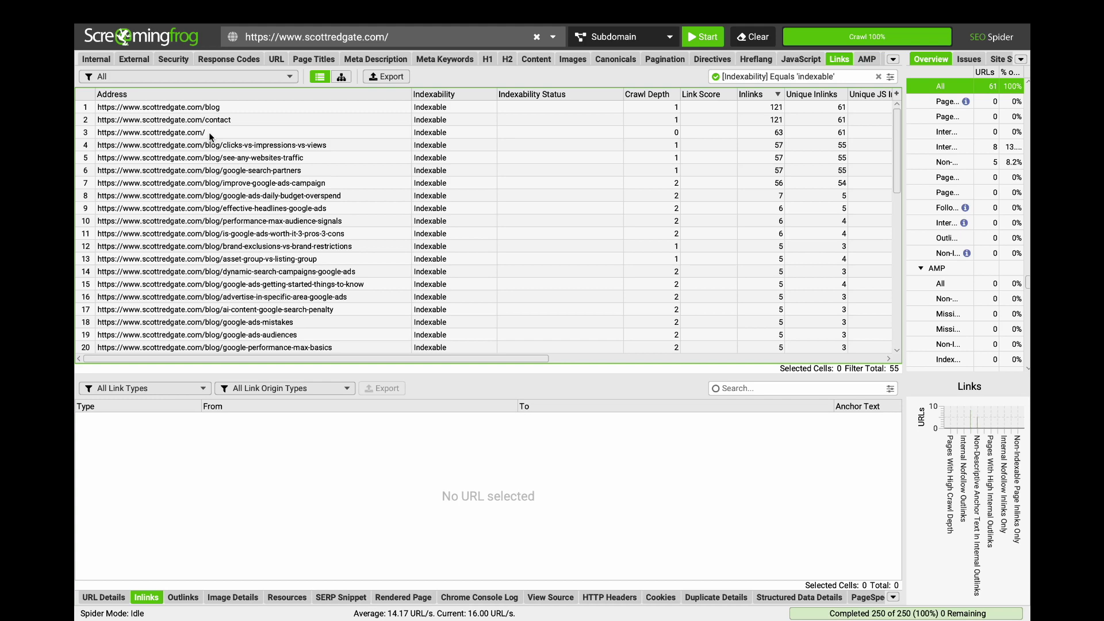
pyautogui.moveTo(897, 127); pyautogui.dragTo(879, 300)
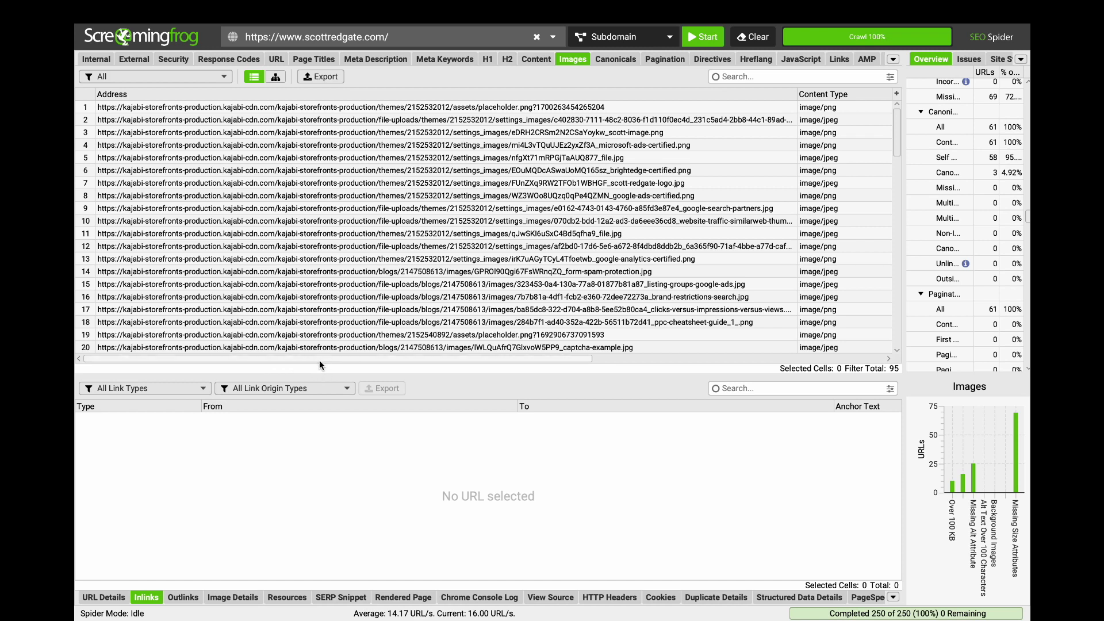
# Sort the crawled images by file size, largest first, and bring their dimensions column into view
pyautogui.moveTo(319, 360); pyautogui.dragTo(331, 361)
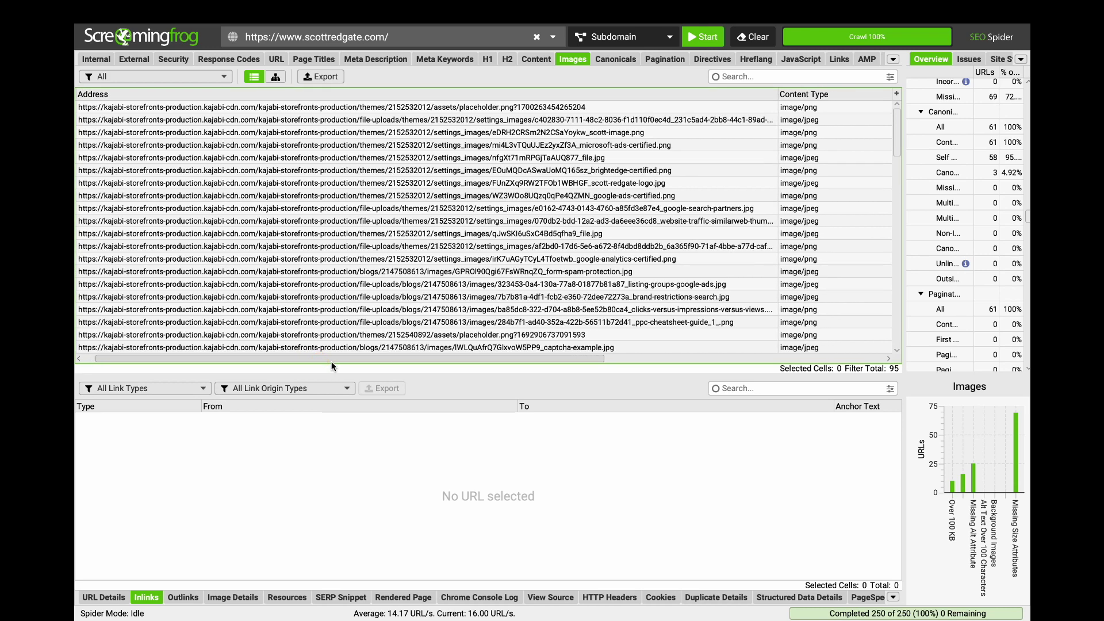
pyautogui.moveTo(331, 361); pyautogui.dragTo(561, 327)
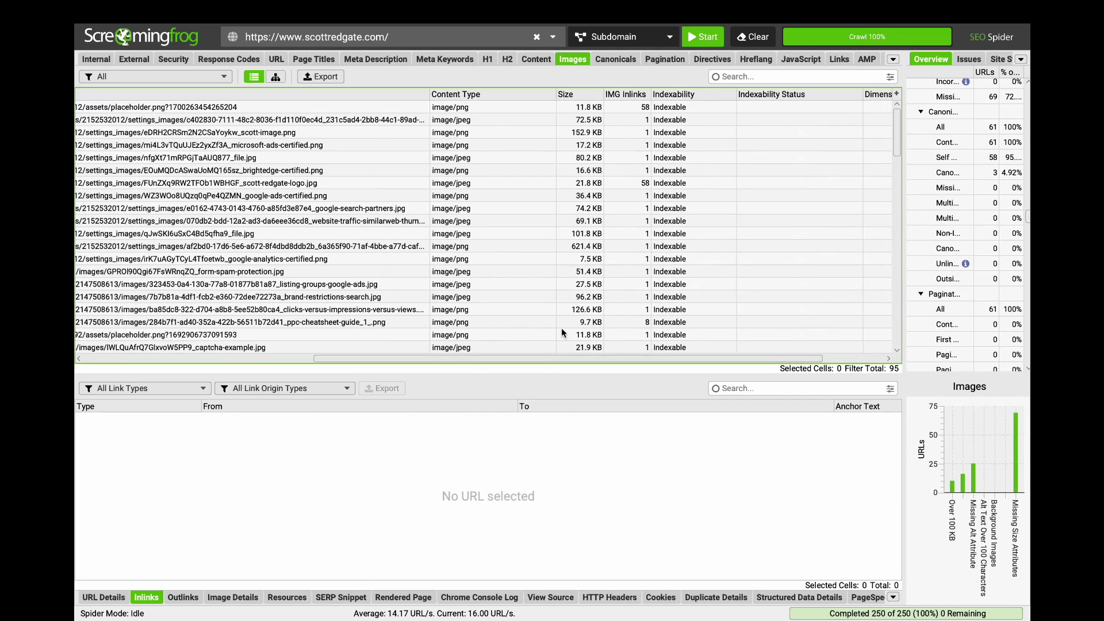
pyautogui.click(584, 96)
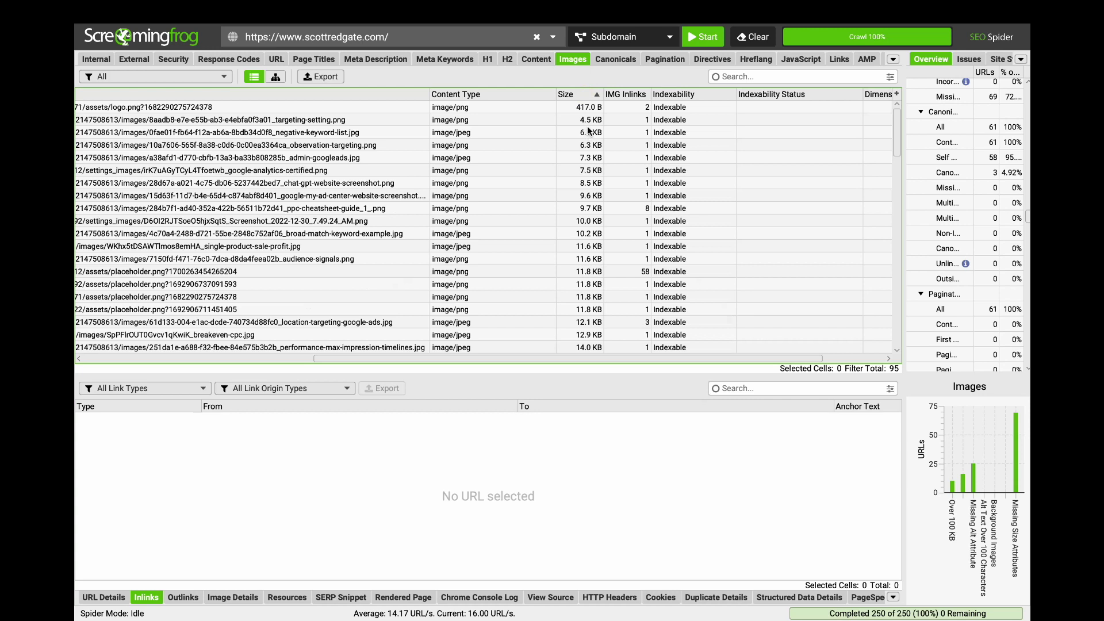
pyautogui.click(588, 91)
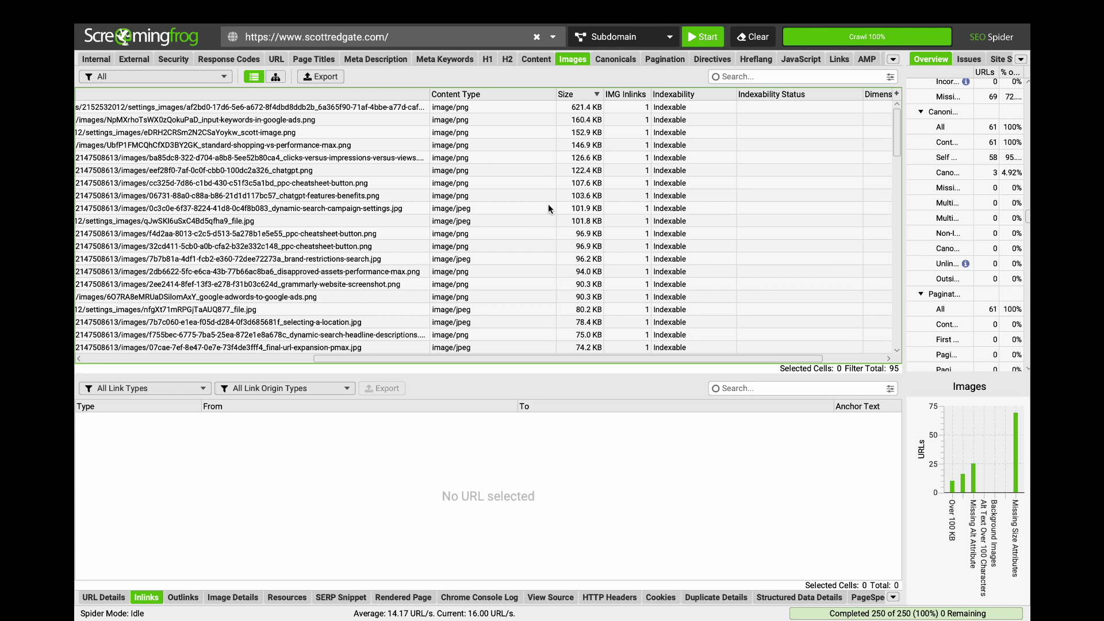
pyautogui.hscroll(3, 524, 312)
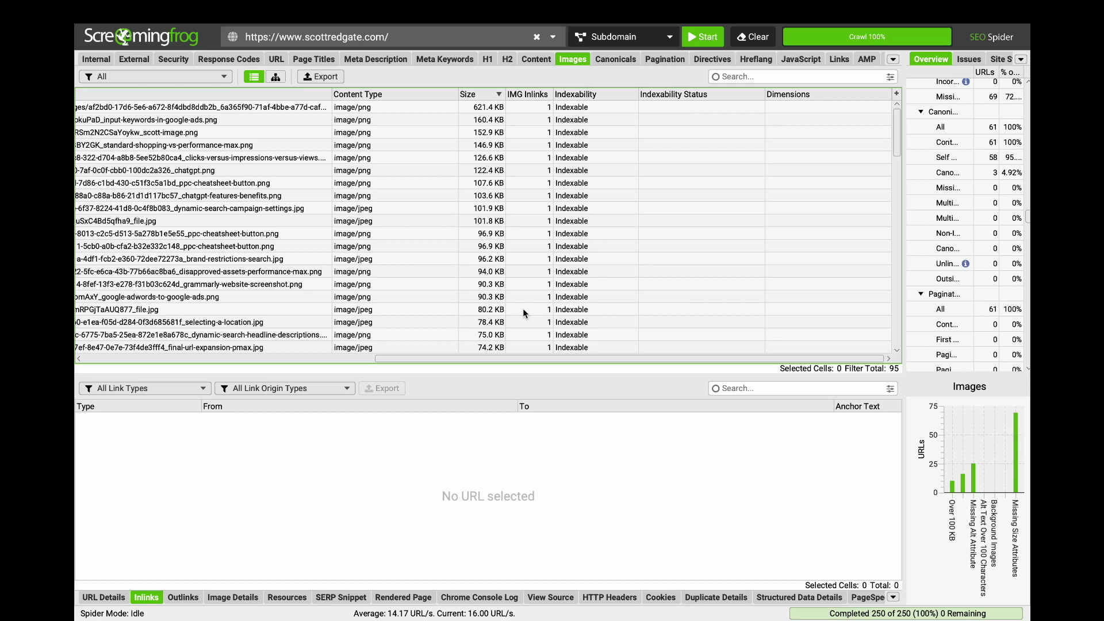